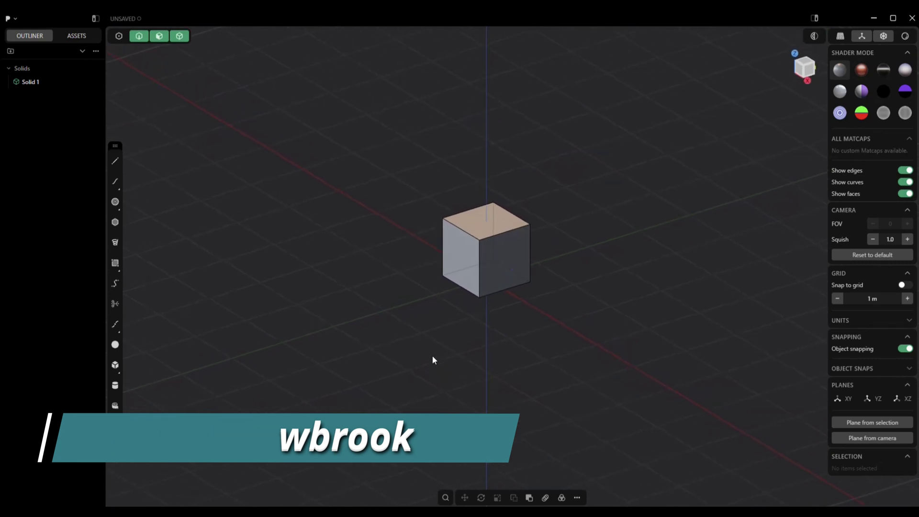
- Delete the default cube and move the drawing toolbar to the right side
{"action": "left_click", "coordinate": [462, 271]}
{"action": "key", "text": "x"}
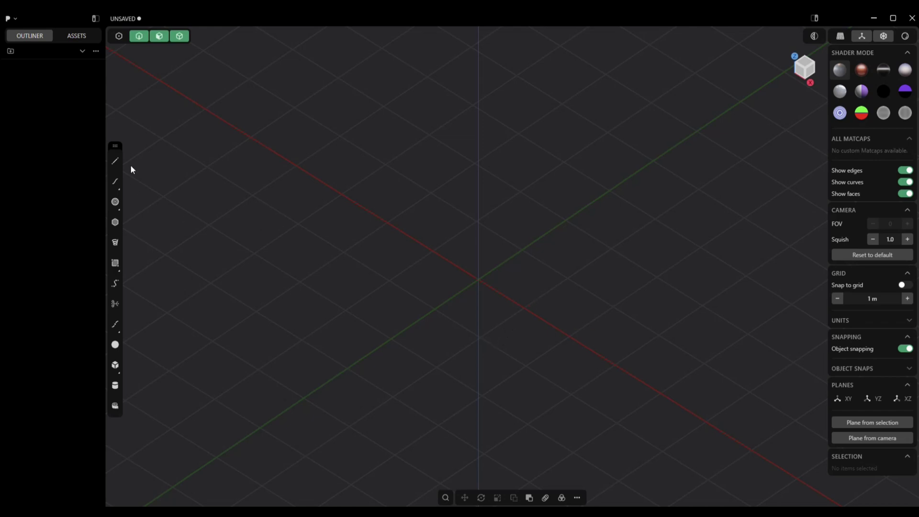
{"action": "left_click_drag", "start_coordinate": [115, 143], "coordinate": [805, 131]}
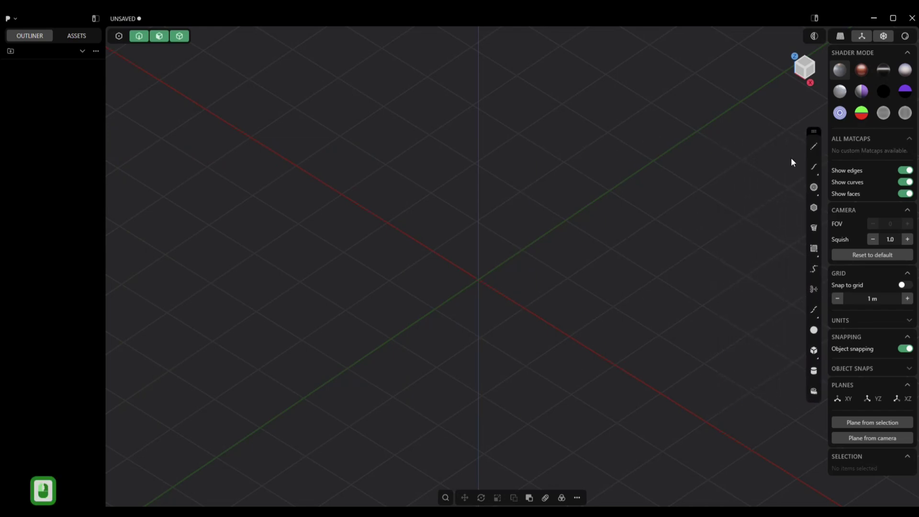
- Draw a center circle at the origin and a smaller one below it on the Y axis
{"action": "left_click", "coordinate": [818, 187]}
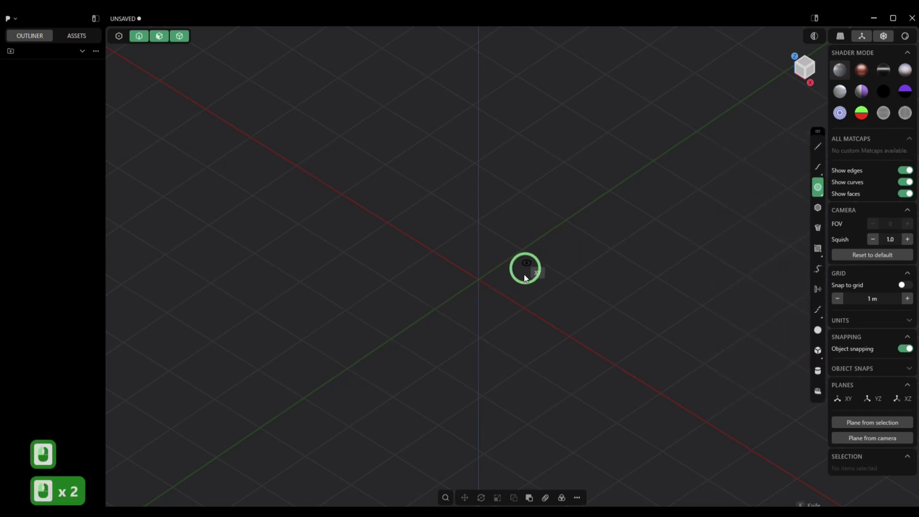
{"action": "left_click", "coordinate": [478, 279]}
{"action": "left_click", "coordinate": [550, 318]}
{"action": "key", "text": "KP_7"}
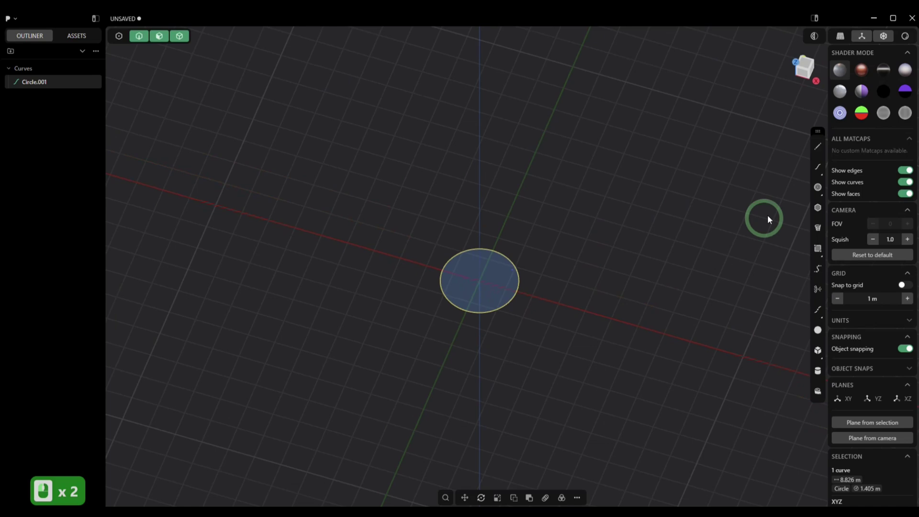
{"action": "left_click", "coordinate": [817, 187]}
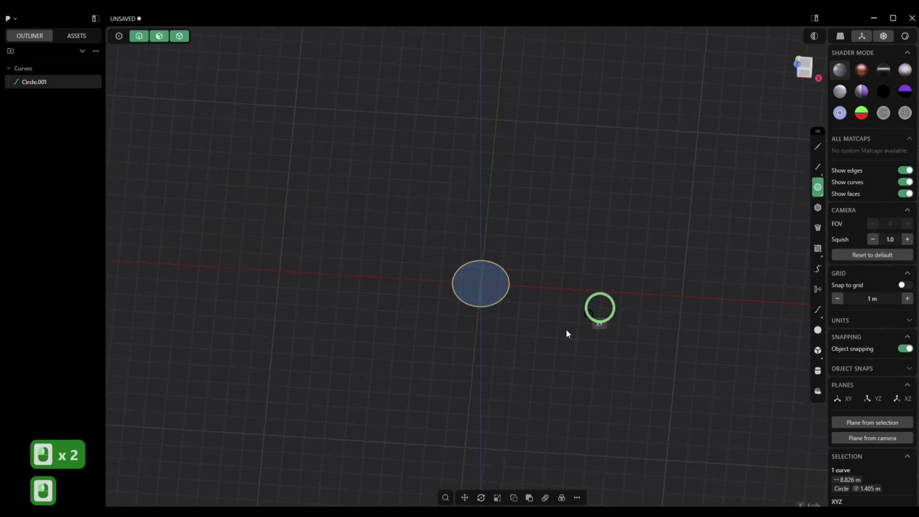
{"action": "left_click", "coordinate": [483, 368]}
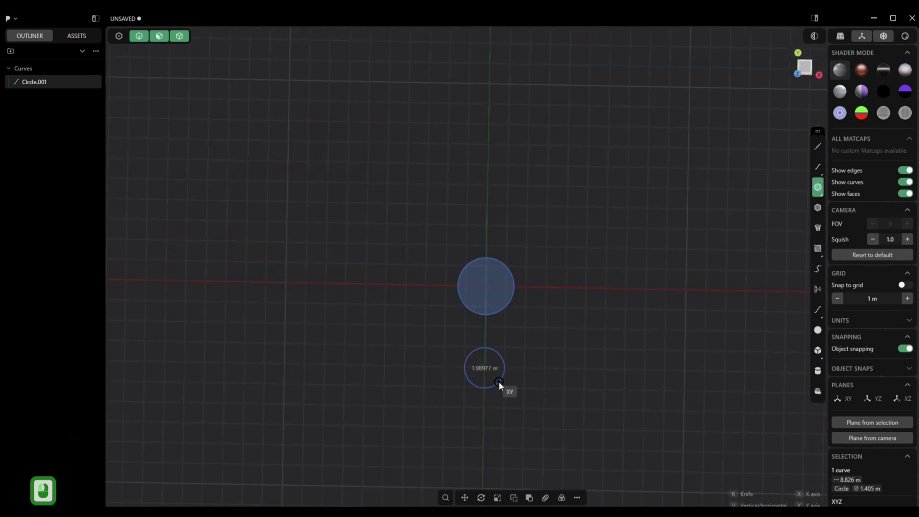
{"action": "left_click", "coordinate": [499, 382]}
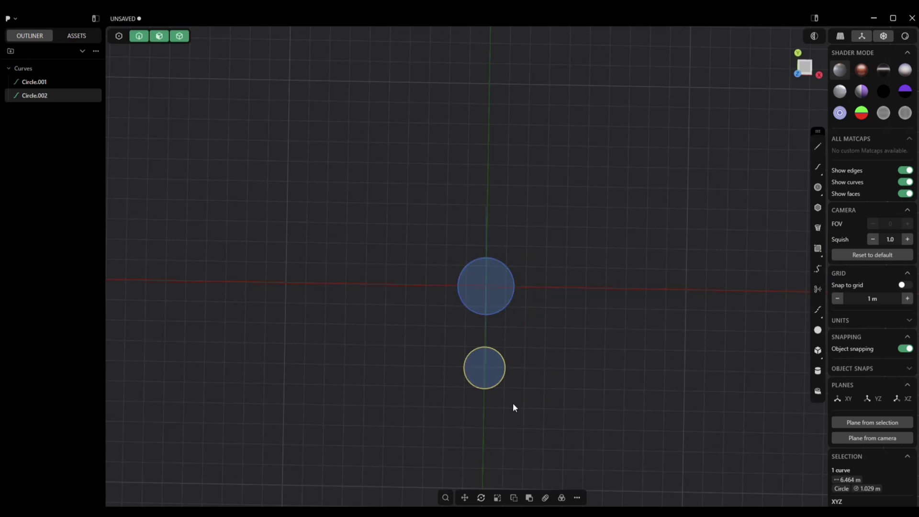
{"action": "middle_click_drag", "start_coordinate": [516, 344], "coordinate": [513, 347]}
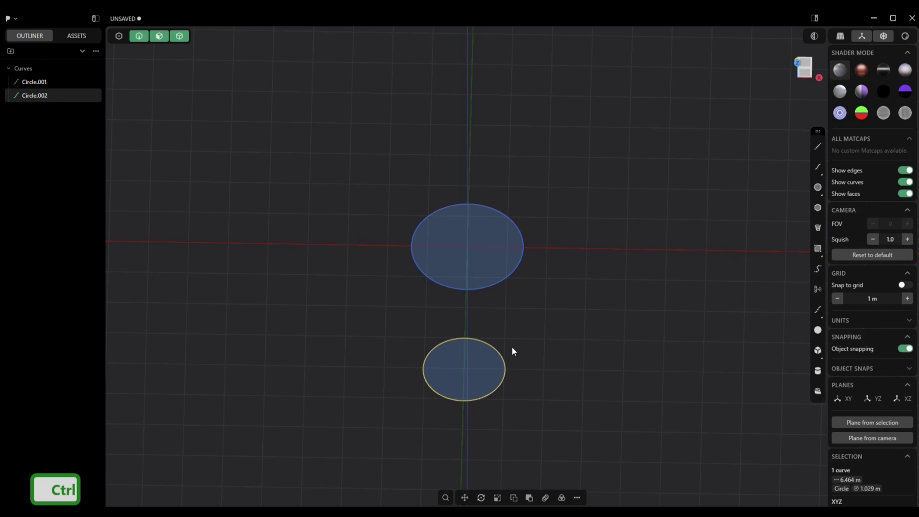
- Undo both circles and, in Top view, draw an arc-shaped spline right of the Y axis
{"action": "key", "text": "ctrl+z"}
{"action": "key", "text": "ctrl+z"}
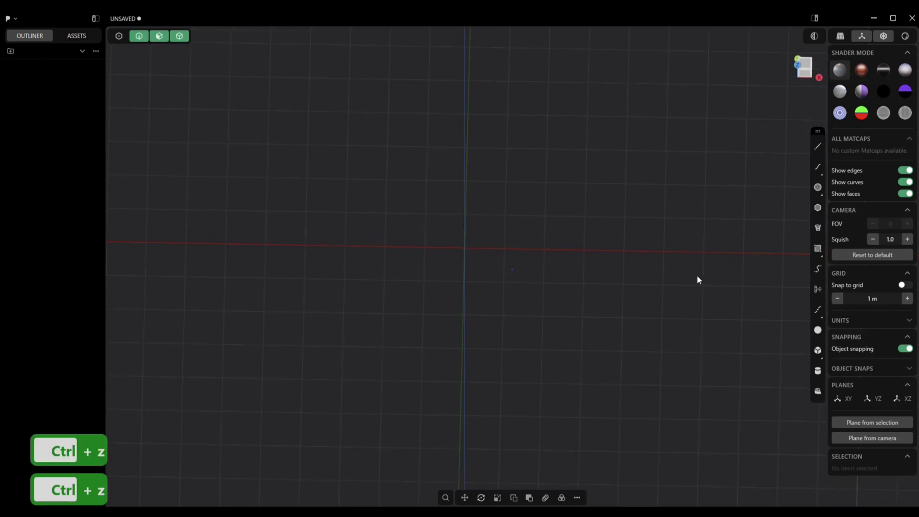
{"action": "left_click", "coordinate": [818, 169]}
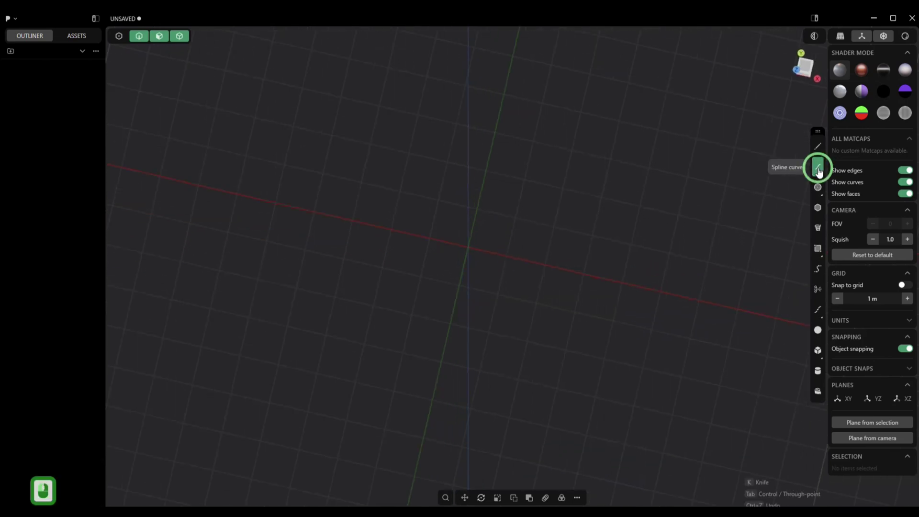
{"action": "left_click", "coordinate": [803, 64]}
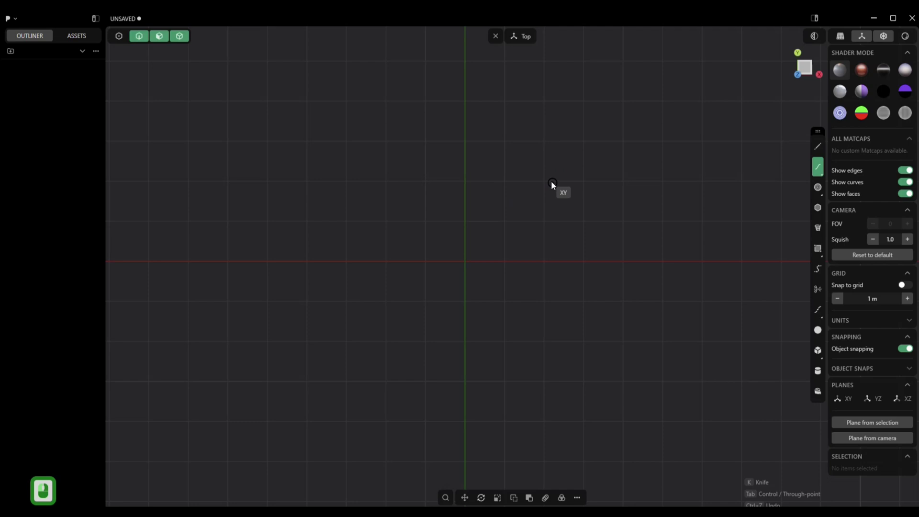
{"action": "left_click", "coordinate": [526, 170]}
{"action": "left_click", "coordinate": [557, 234]}
{"action": "double_click", "coordinate": [565, 258]}
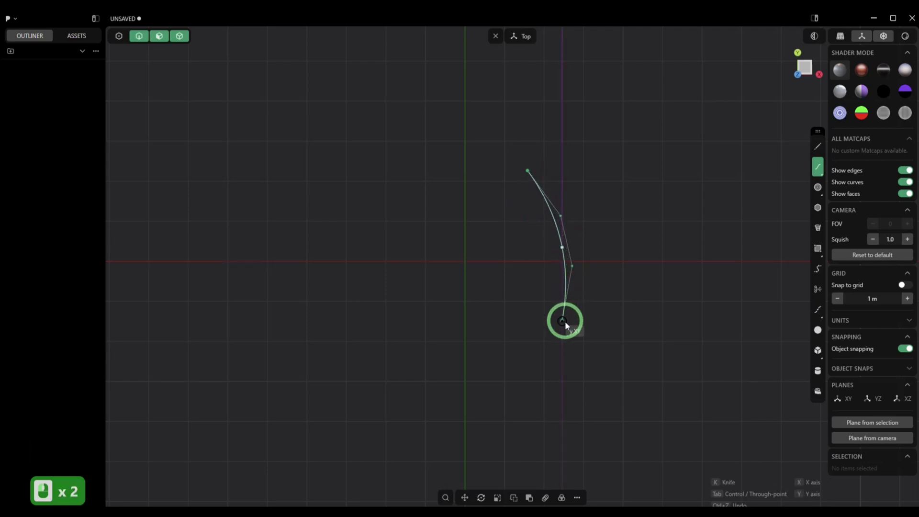
{"action": "left_click", "coordinate": [561, 330]}
{"action": "double_click", "coordinate": [507, 433]}
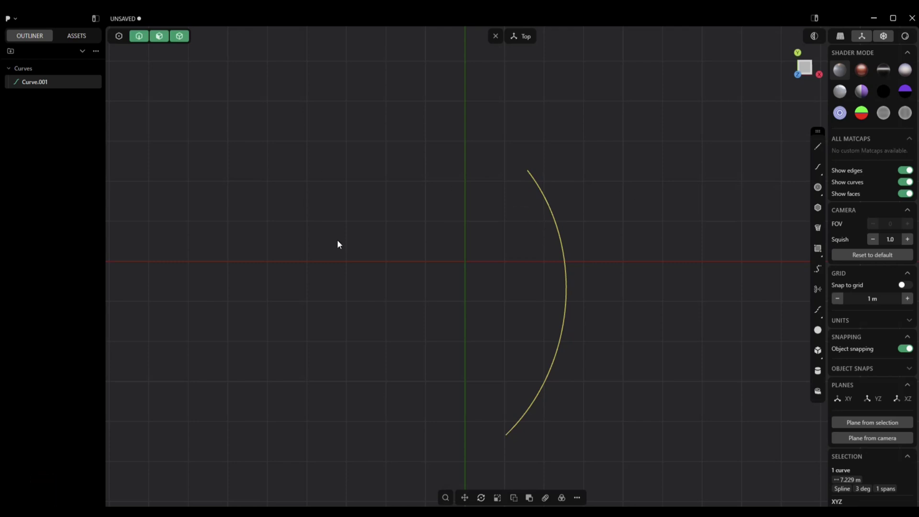
- Mirror the spline arc across the Y axis into a facing copy
{"action": "key", "text": "alt+x"}
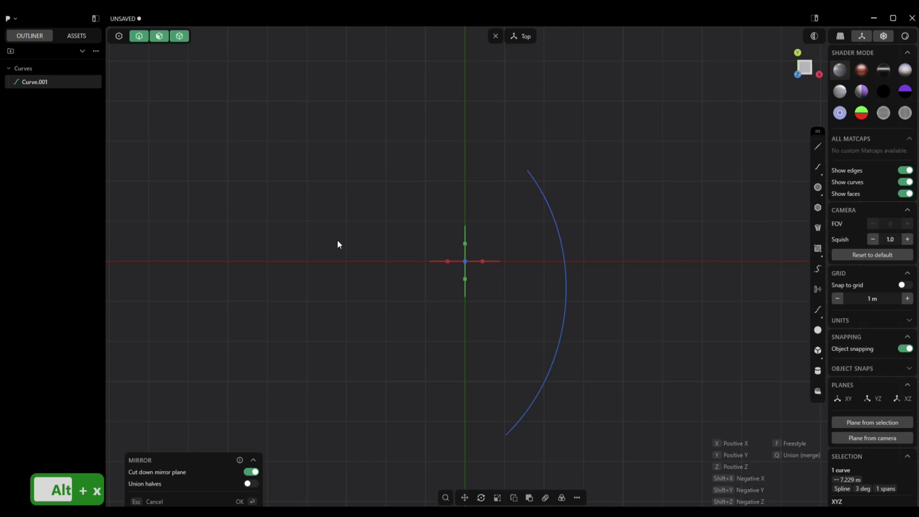
{"action": "left_click", "coordinate": [483, 261]}
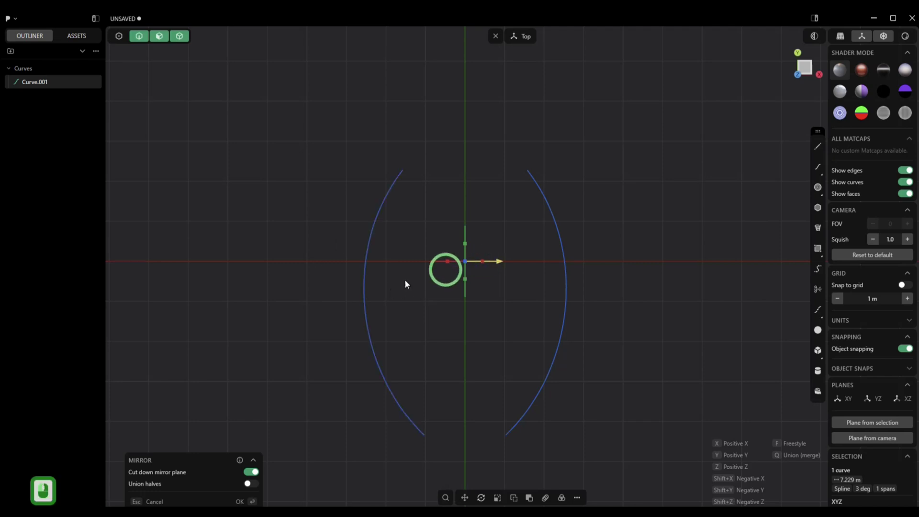
{"action": "left_click", "coordinate": [243, 501]}
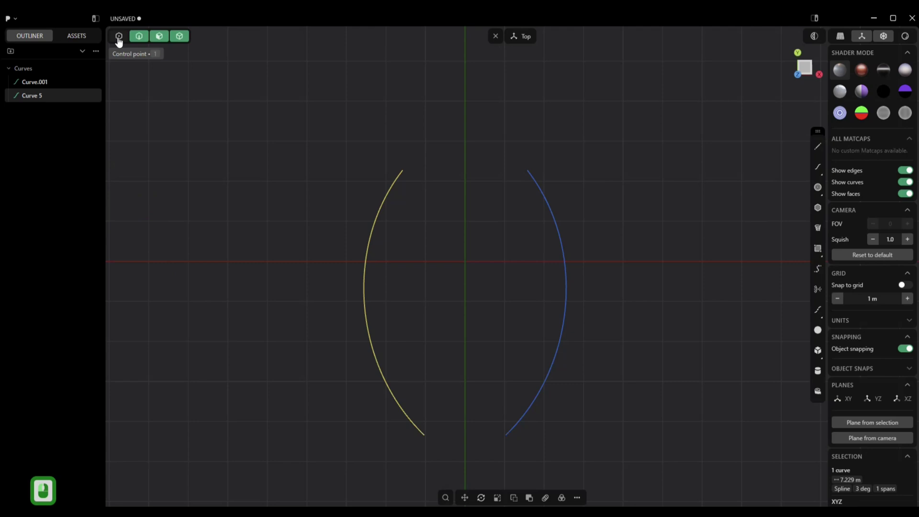
- Show control points and bridge the left and right arcs' top endpoints
{"action": "left_click", "coordinate": [117, 36]}
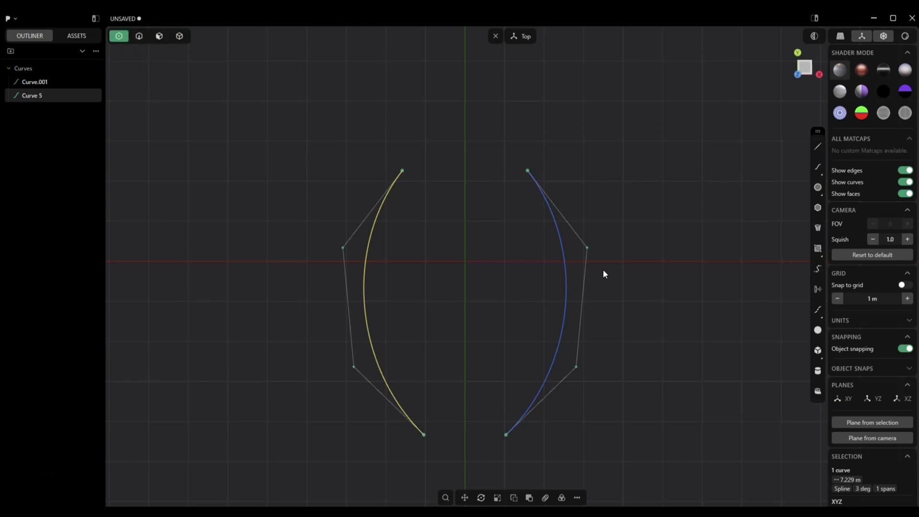
{"action": "left_click", "coordinate": [819, 270]}
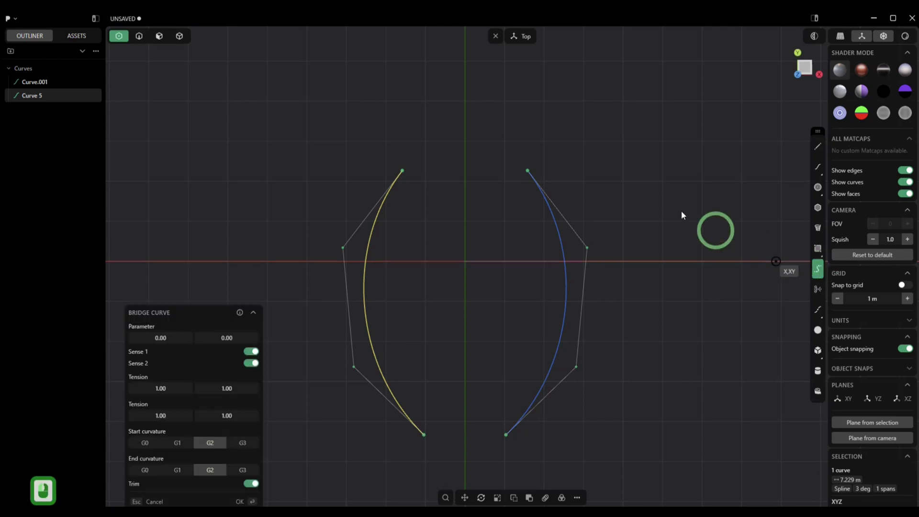
{"action": "left_click", "coordinate": [404, 169]}
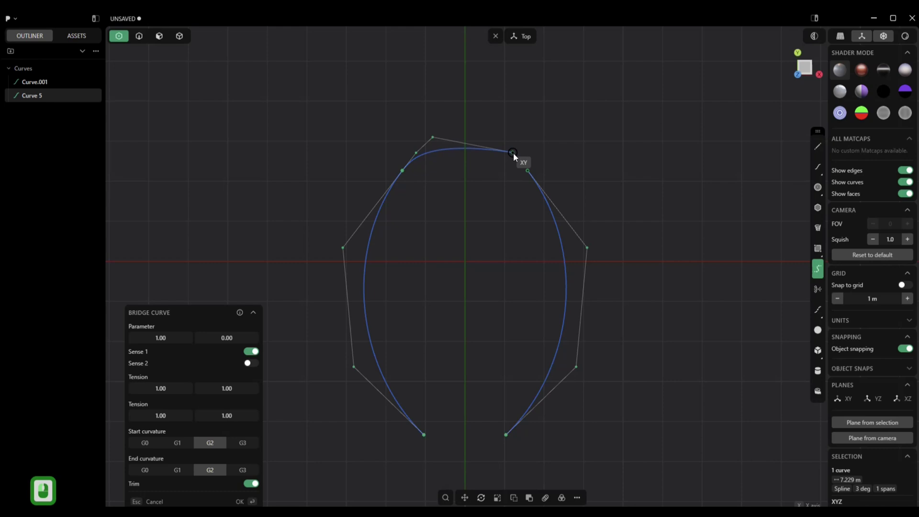
{"action": "left_click", "coordinate": [525, 169]}
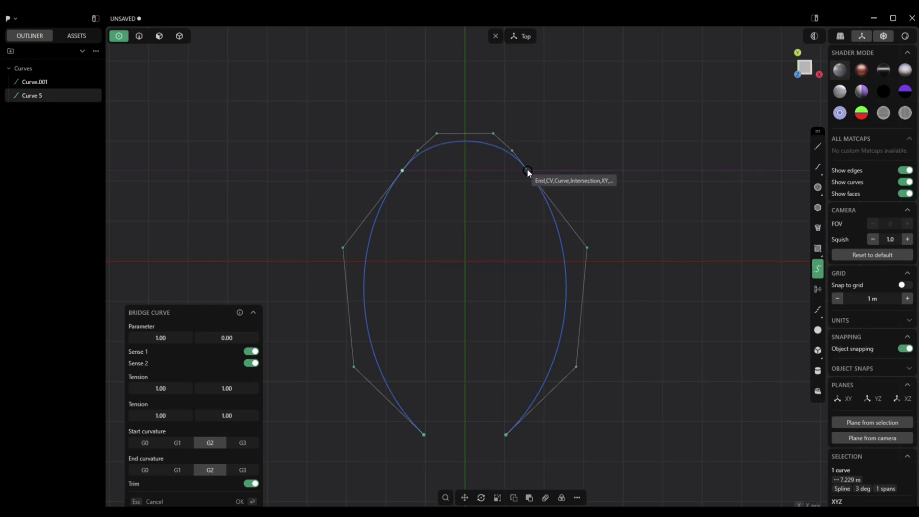
{"action": "left_click", "coordinate": [527, 170]}
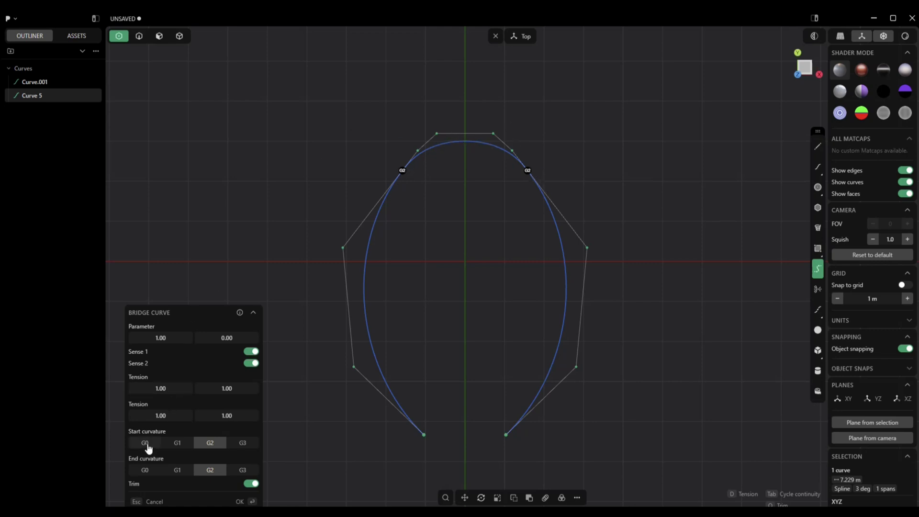
- Compare G0, G1 and G2 continuity, then commit the top bridge with G3 at both ends
{"action": "left_click", "coordinate": [145, 443]}
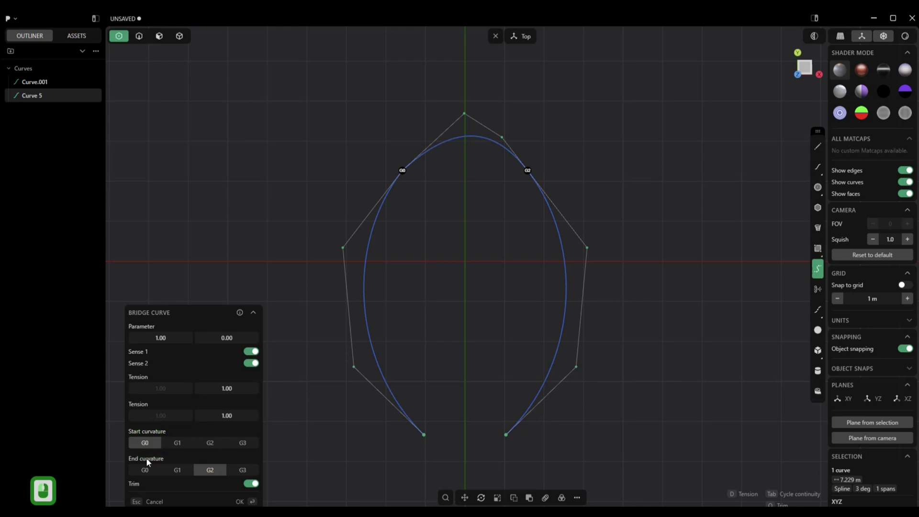
{"action": "left_click", "coordinate": [146, 471]}
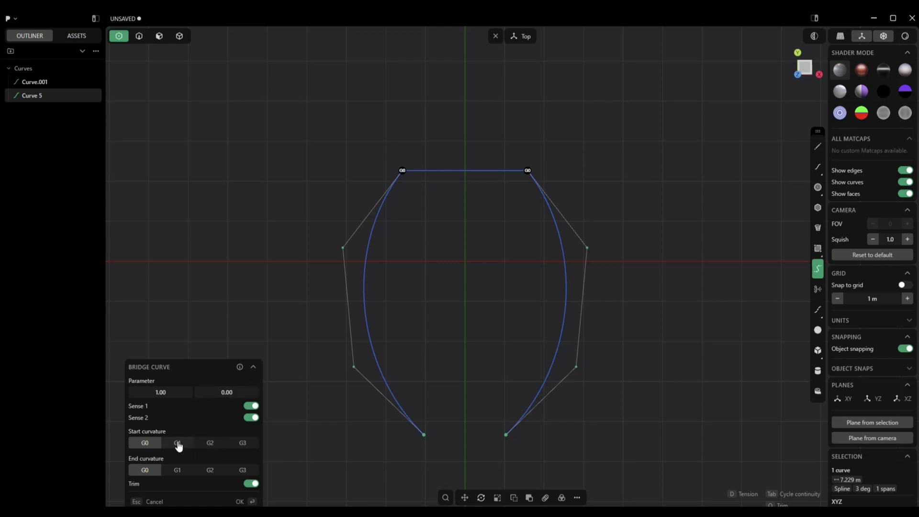
{"action": "left_click", "coordinate": [178, 442]}
{"action": "left_click", "coordinate": [176, 472]}
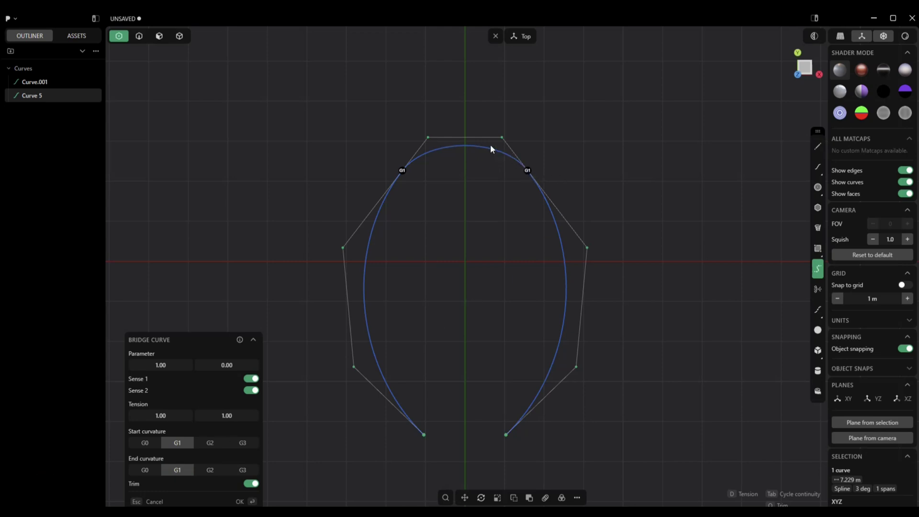
{"action": "left_click", "coordinate": [209, 442]}
{"action": "double_click", "coordinate": [210, 470]}
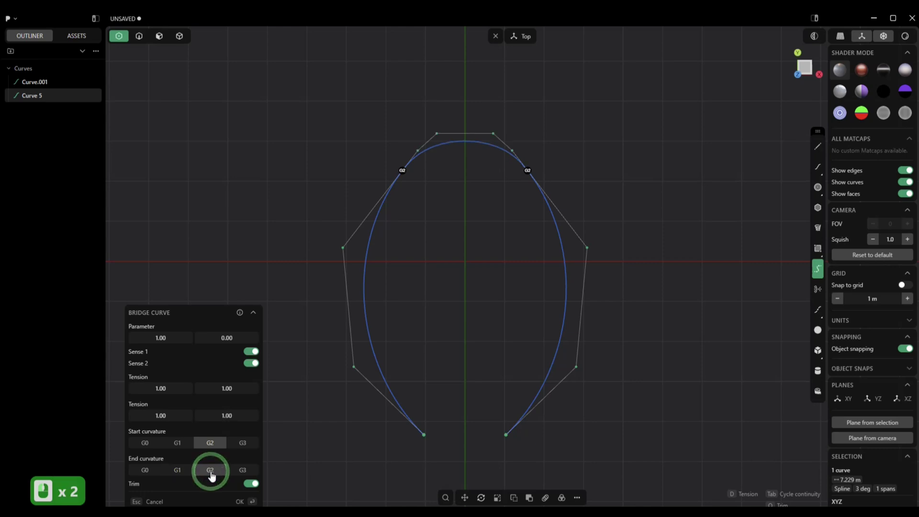
{"action": "left_click", "coordinate": [243, 443]}
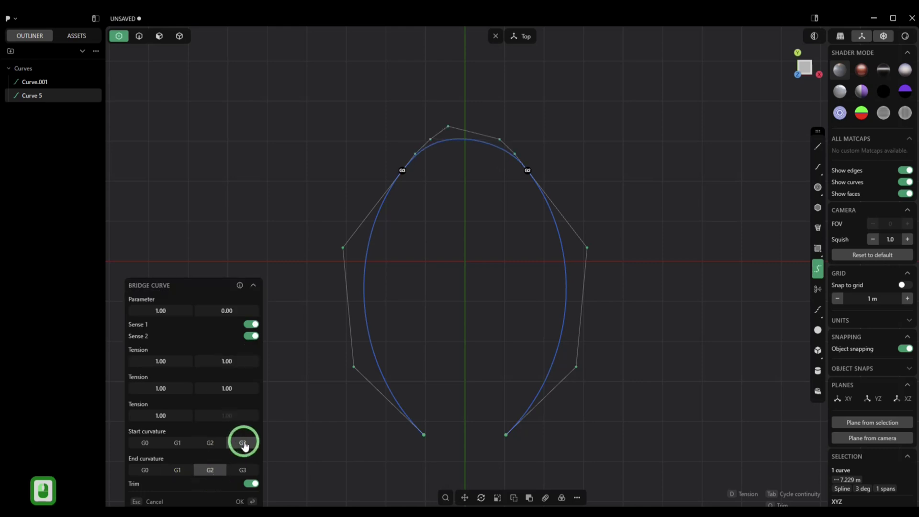
{"action": "left_click", "coordinate": [242, 470]}
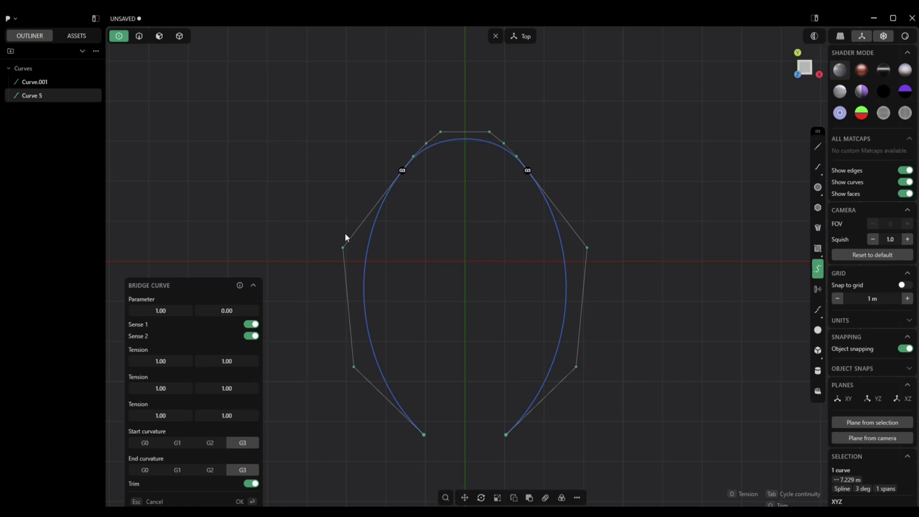
{"action": "left_click", "coordinate": [239, 502]}
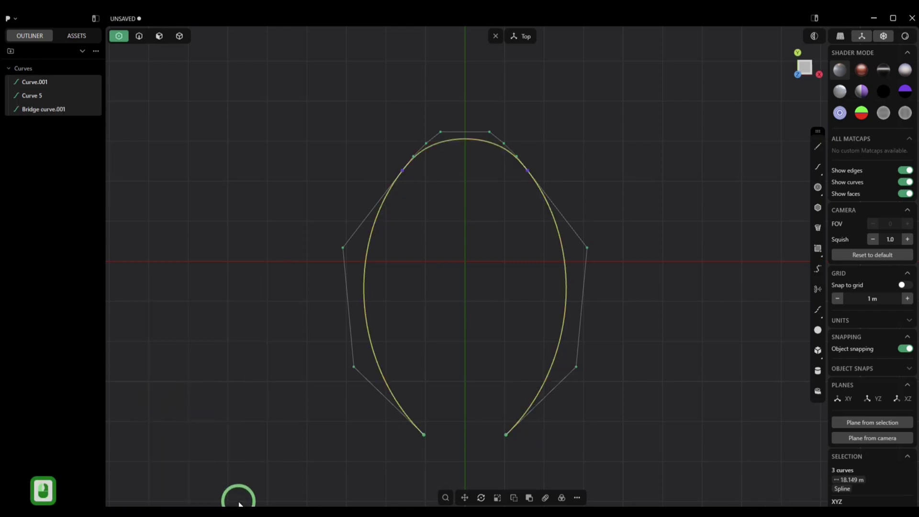
- Bridge the two arcs' bottom endpoints with G3 start and end continuity
{"action": "left_click", "coordinate": [416, 457]}
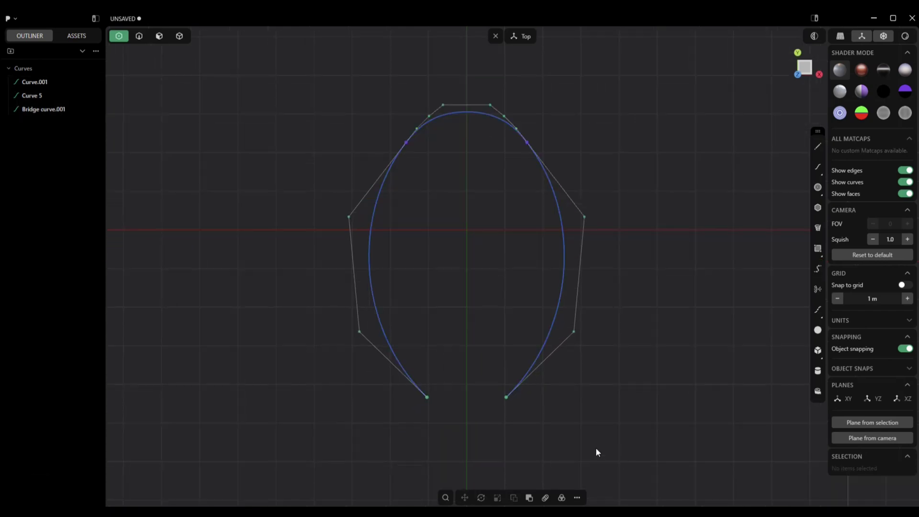
{"action": "left_click", "coordinate": [817, 270]}
{"action": "left_click", "coordinate": [506, 397]}
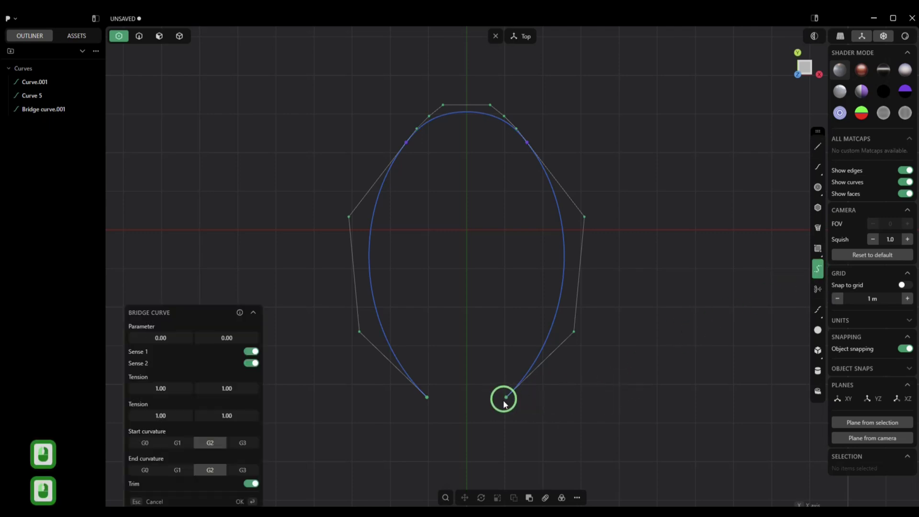
{"action": "left_click", "coordinate": [426, 396]}
{"action": "left_click", "coordinate": [427, 403]}
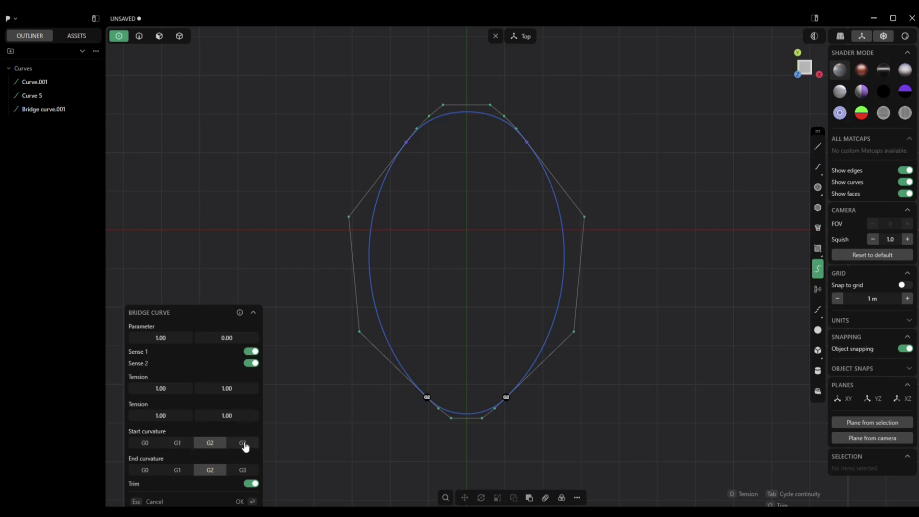
{"action": "left_click", "coordinate": [243, 441]}
{"action": "left_click", "coordinate": [243, 470]}
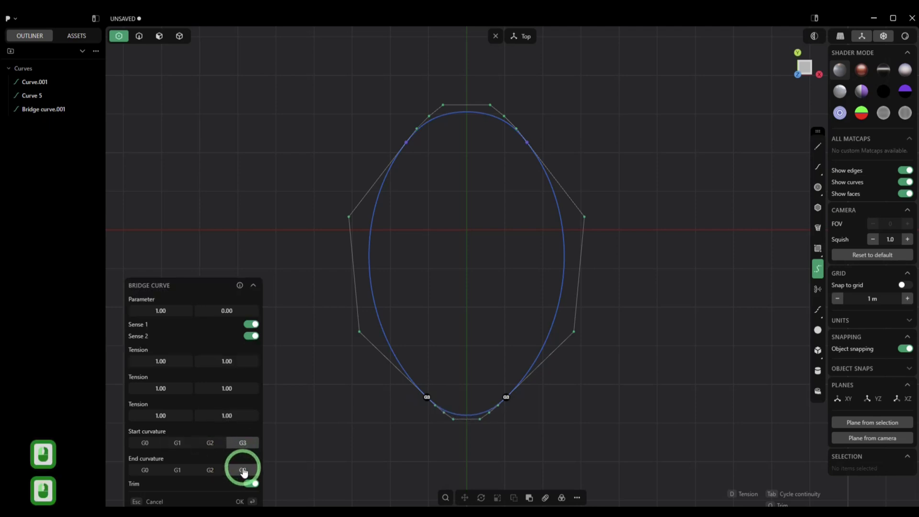
{"action": "left_click", "coordinate": [239, 501]}
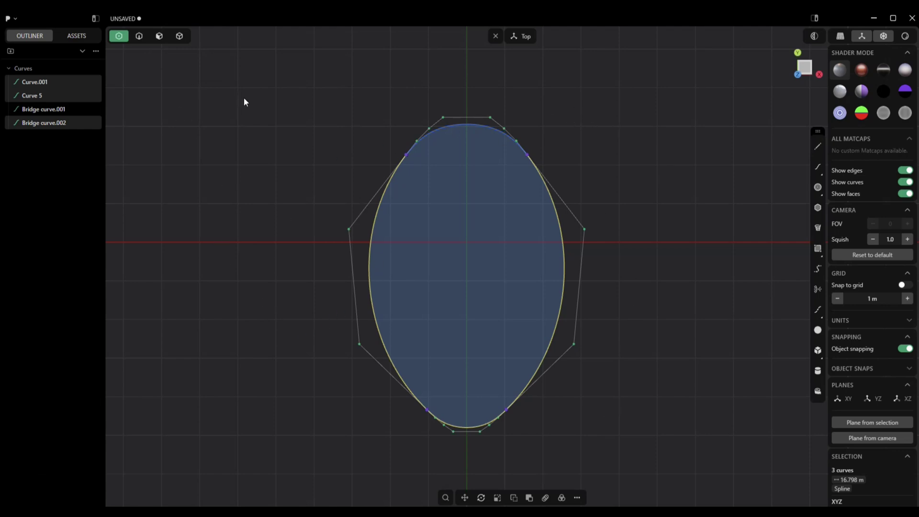
- Select the two arcs and both bridge curves, then join them with J
{"action": "key", "text": "2"}
{"action": "left_click", "coordinate": [480, 125]}
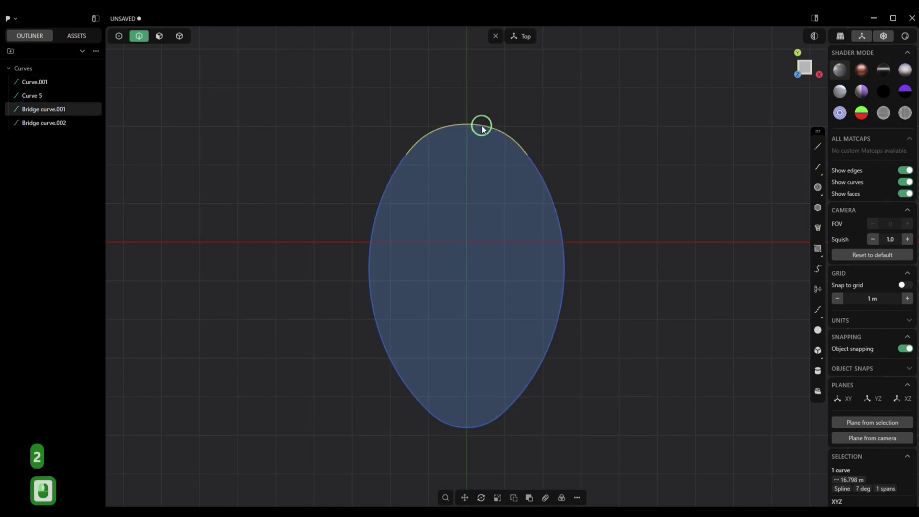
{"action": "left_click", "coordinate": [375, 198], "text": "shift"}
{"action": "left_click", "coordinate": [550, 229], "text": "shift"}
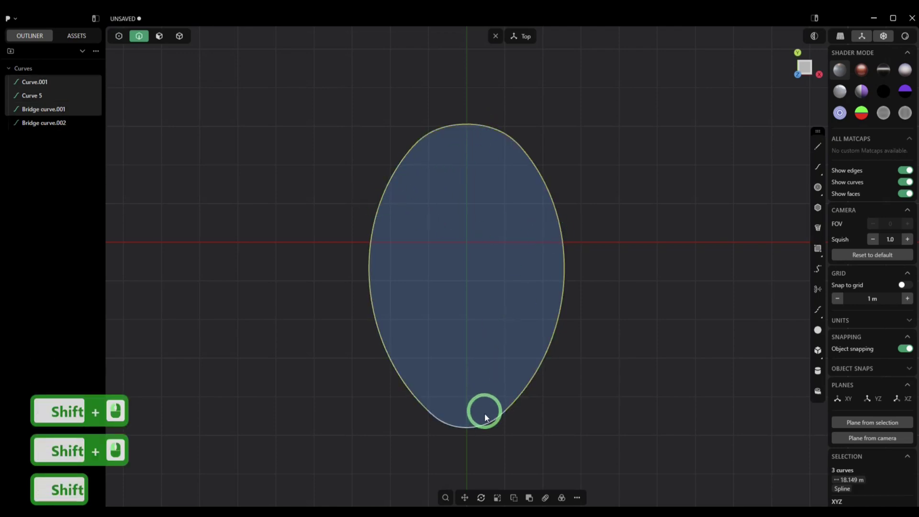
{"action": "left_click", "coordinate": [478, 424], "text": "shift"}
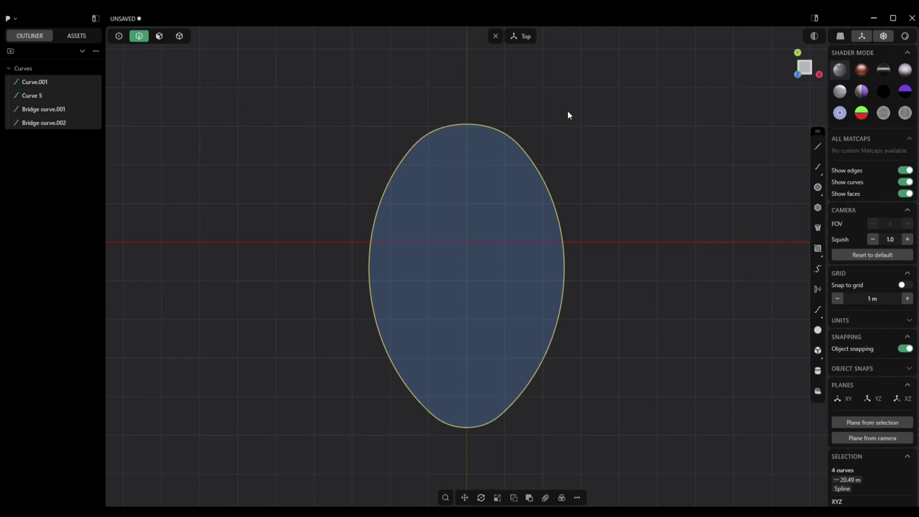
{"action": "key", "text": "j"}
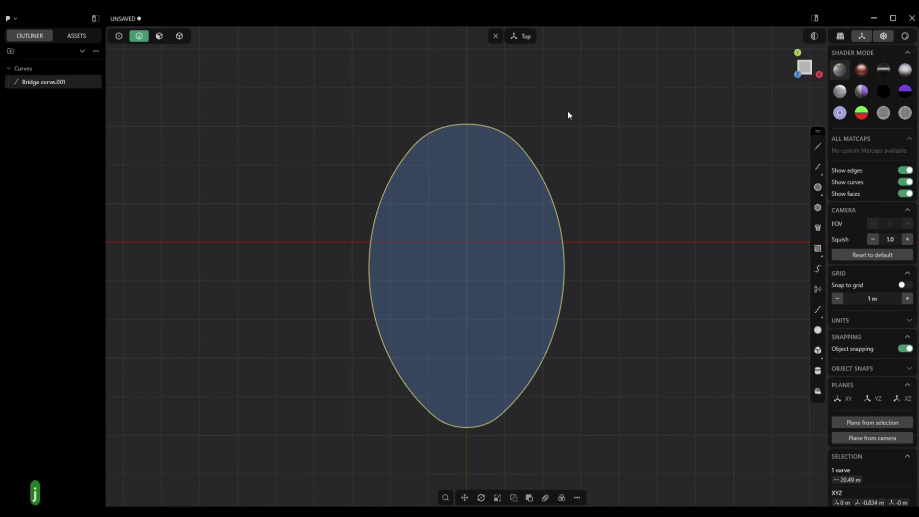